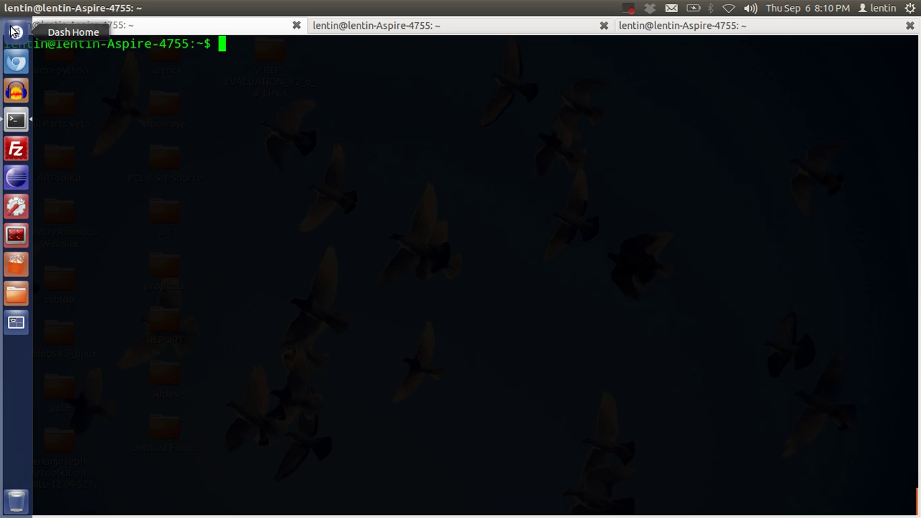
Open Synaptic Package Manager and authenticate with the account password
{"action": "left_click", "coordinate": [15, 32]}
{"action": "type", "text": "syn"}
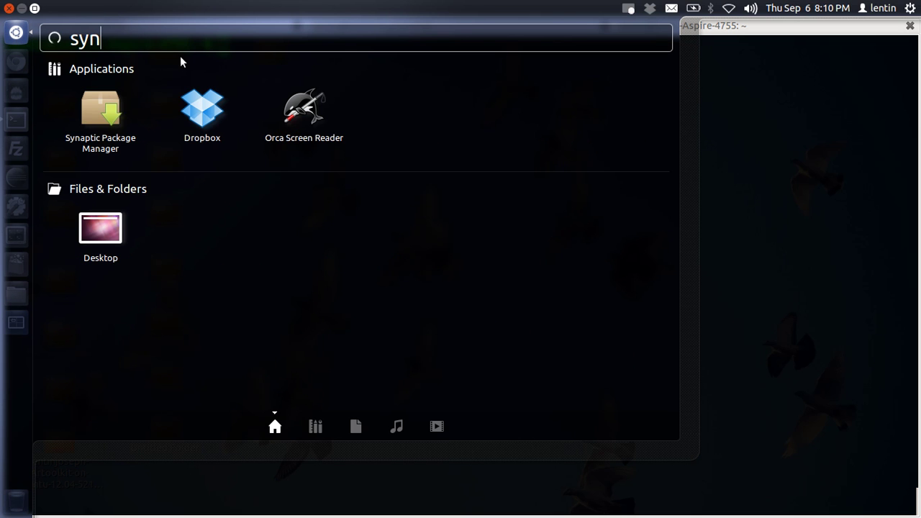
{"action": "left_click", "coordinate": [95, 111]}
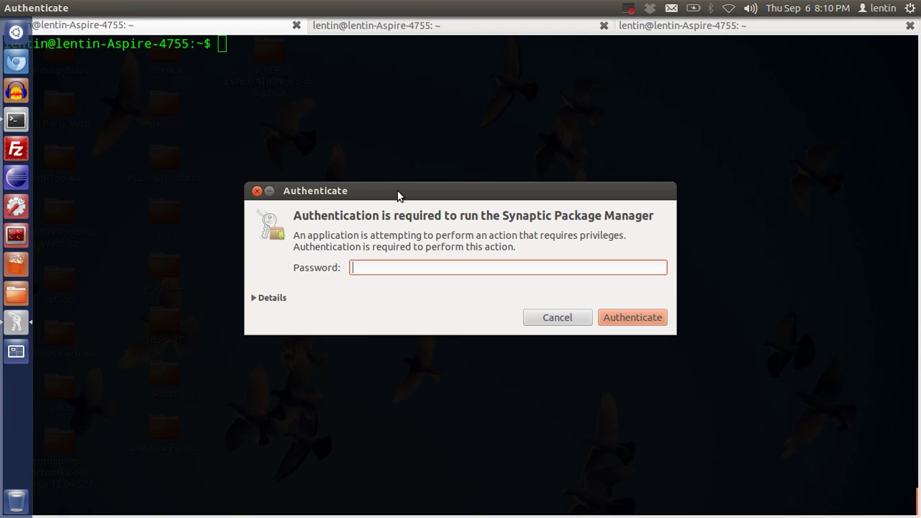
{"action": "type", "text": "•••"}
{"action": "key", "text": "Return"}
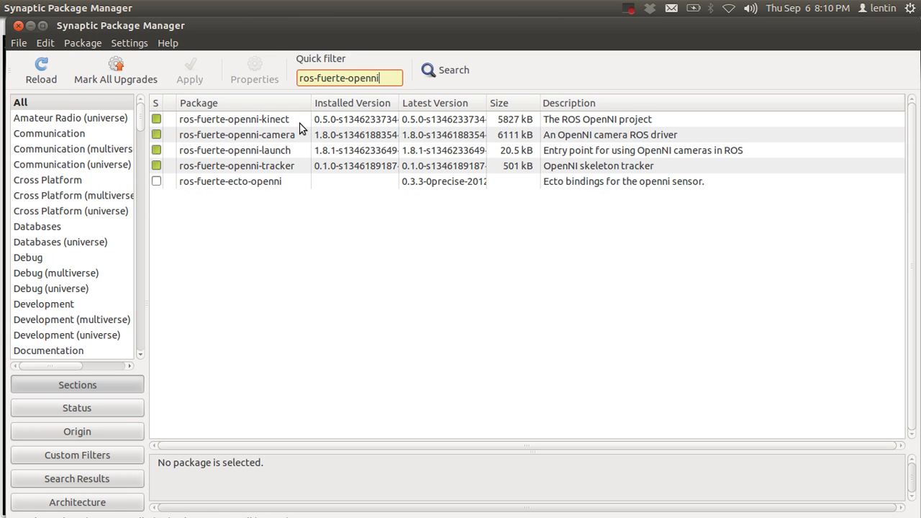
Look up the ros-fuerte-openni kinect, camera and launch packages, and close the package manager
{"action": "left_click", "coordinate": [301, 122]}
{"action": "left_click", "coordinate": [310, 138]}
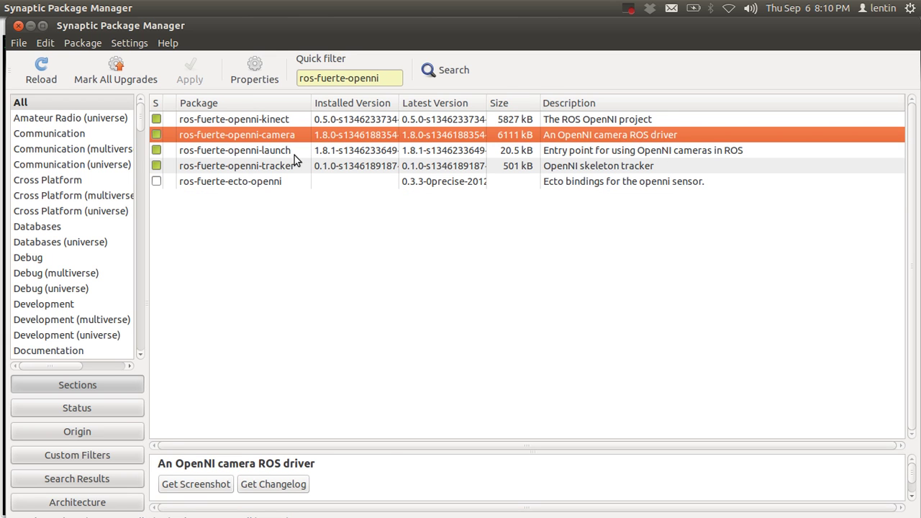
{"action": "left_click", "coordinate": [294, 153]}
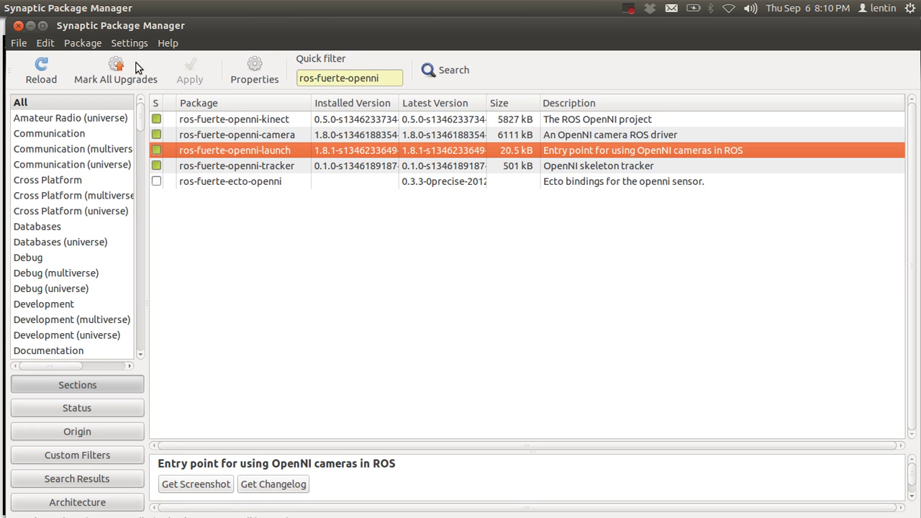
{"action": "left_click", "coordinate": [18, 26]}
Start the Kinect camera driver in the terminal with roslaunch openni_launch openni.launch
{"action": "type", "text": "rop"}
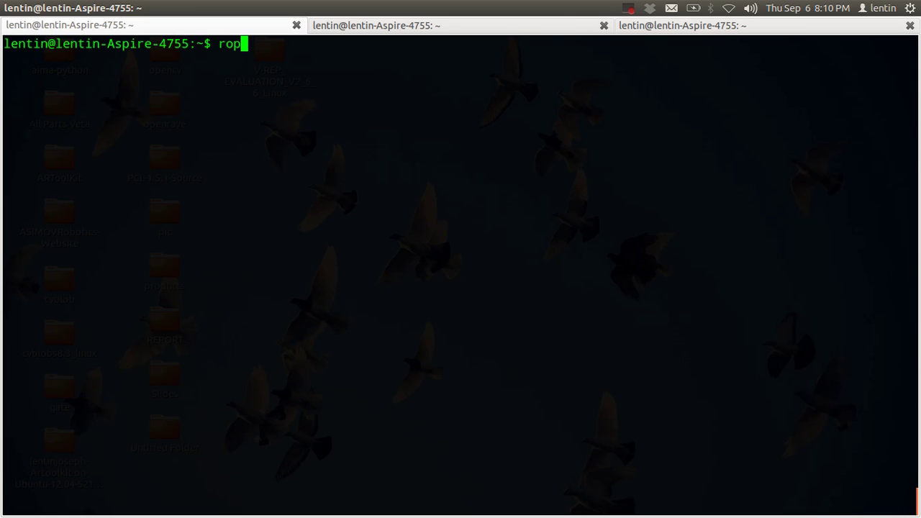
{"action": "key", "text": "BackSpace"}
{"action": "type", "text": "slaunch "}
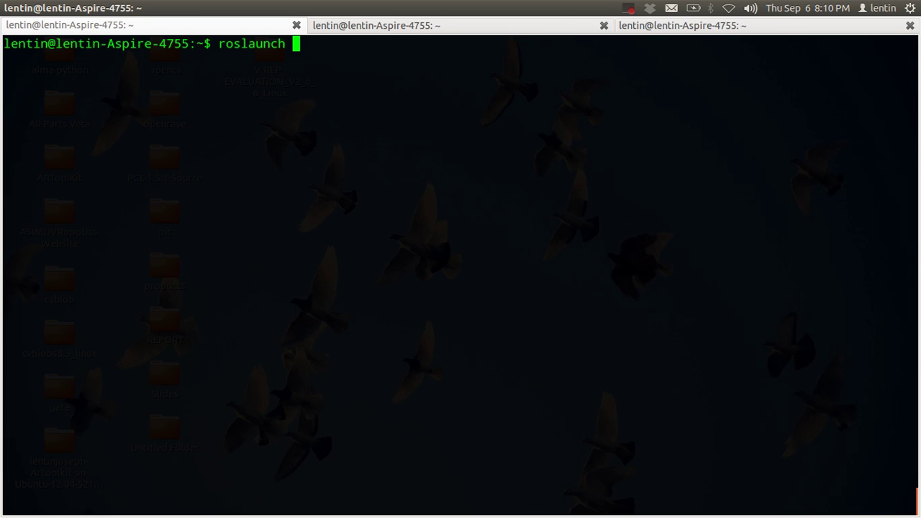
{"action": "type", "text": "openni"}
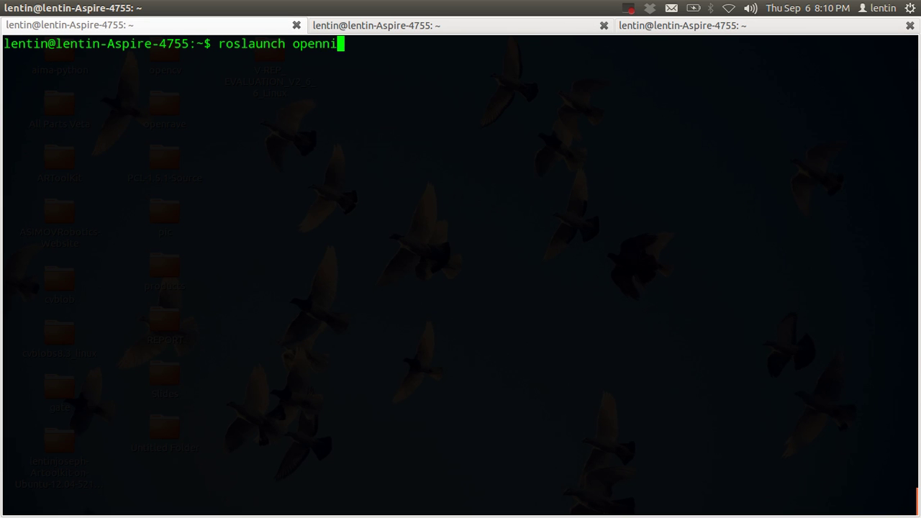
{"action": "key", "text": "Tab"}
{"action": "key", "text": "Tab"}
{"action": "type", "text": "_la"}
{"action": "key", "text": "Tab"}
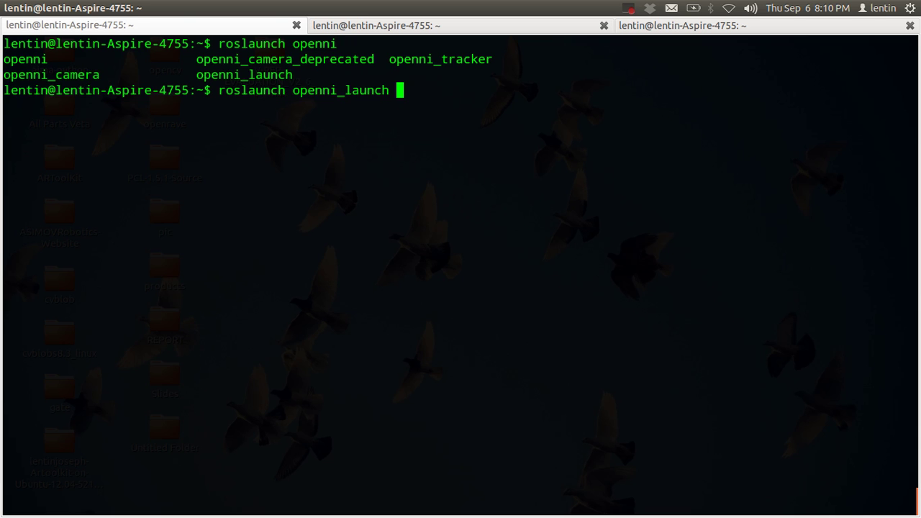
{"action": "type", "text": "o"}
{"action": "key", "text": "Tab"}
{"action": "key", "text": "Return"}
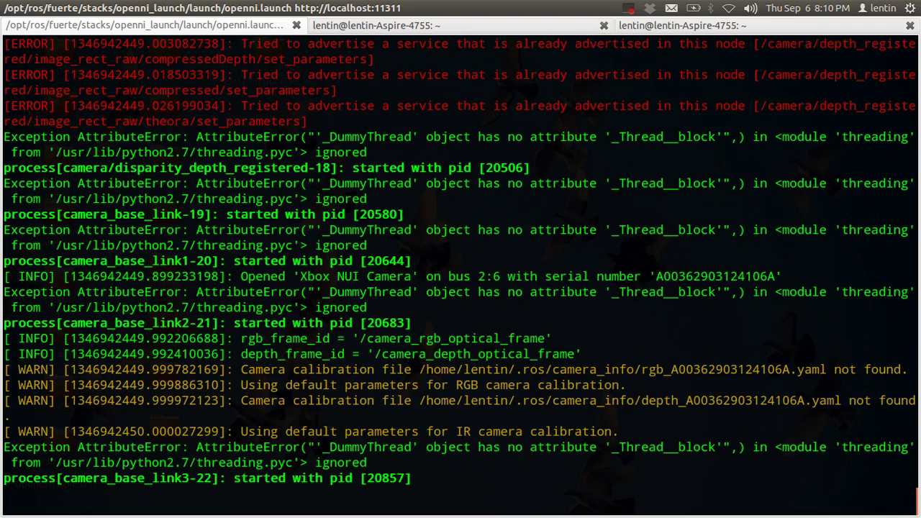
Run rosrun rviz rviz in the second terminal session and maximize the RViz window
{"action": "key", "text": "ctrl+Page_Down"}
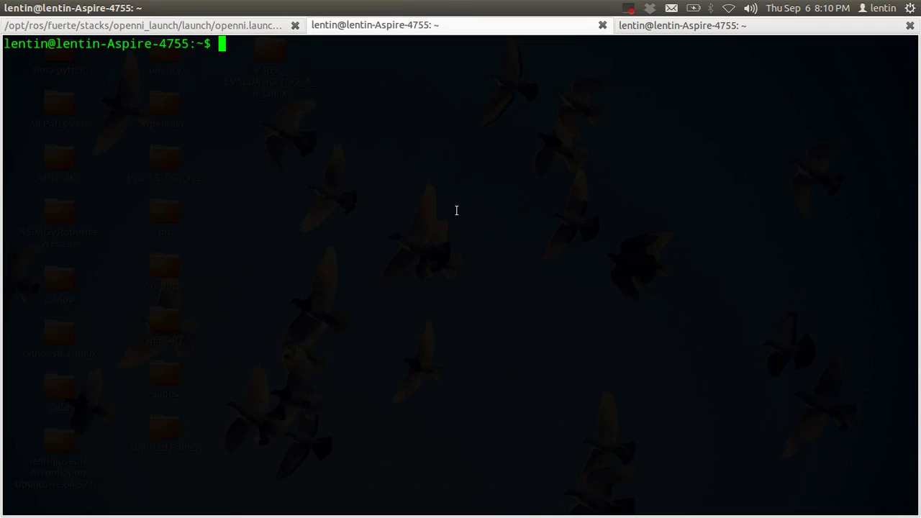
{"action": "type", "text": "rosrun "}
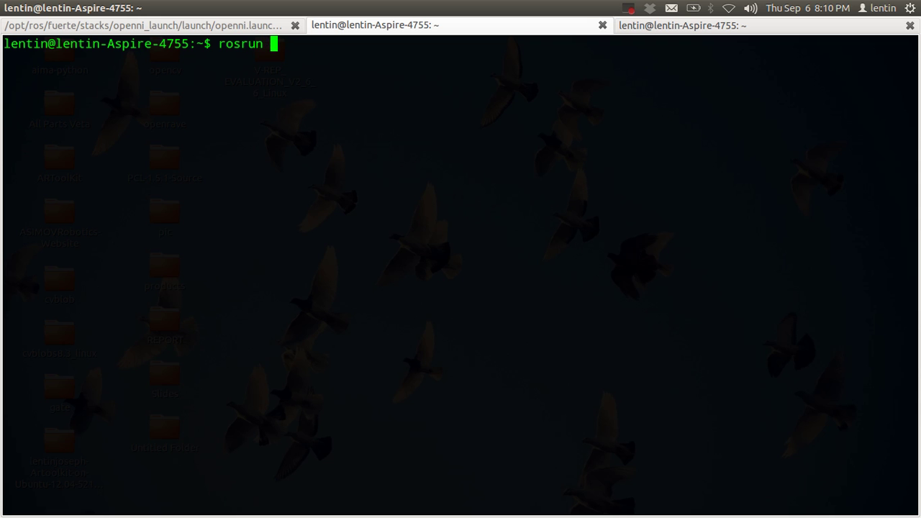
{"action": "type", "text": "rviz rviz"}
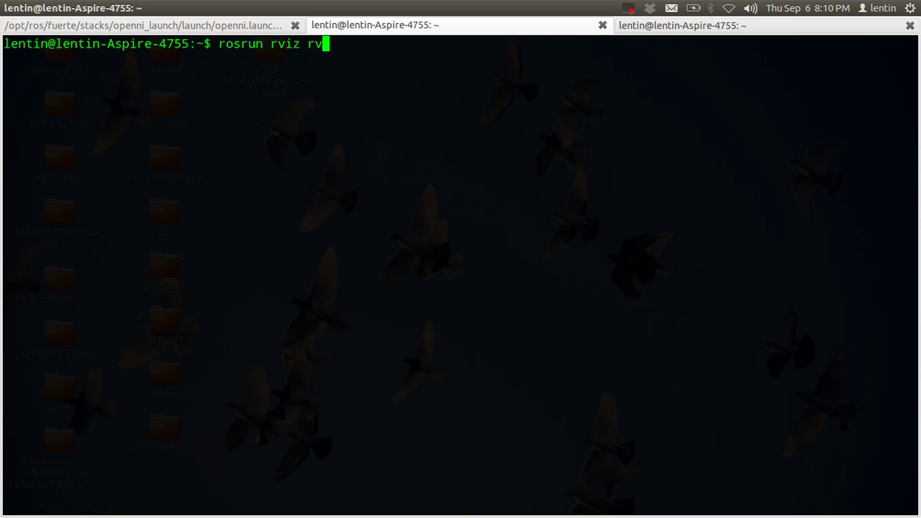
{"action": "key", "text": "Return"}
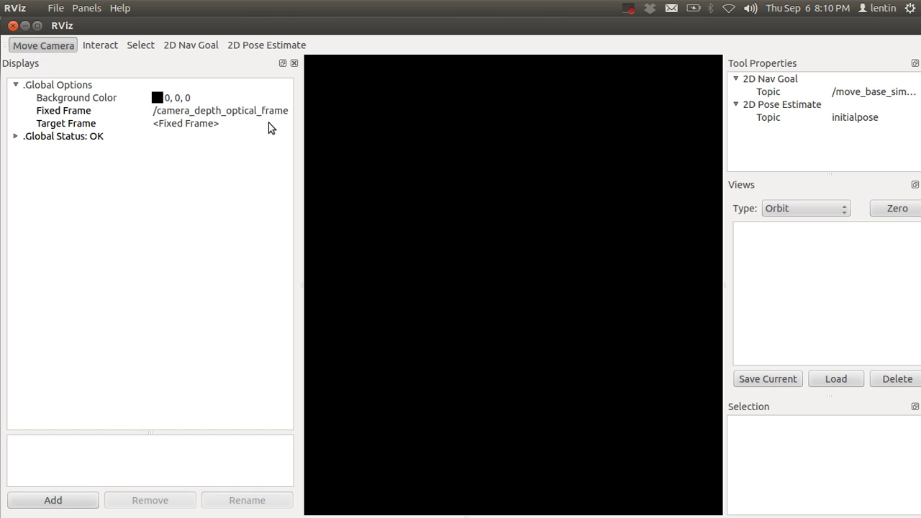
{"action": "left_click", "coordinate": [37, 26]}
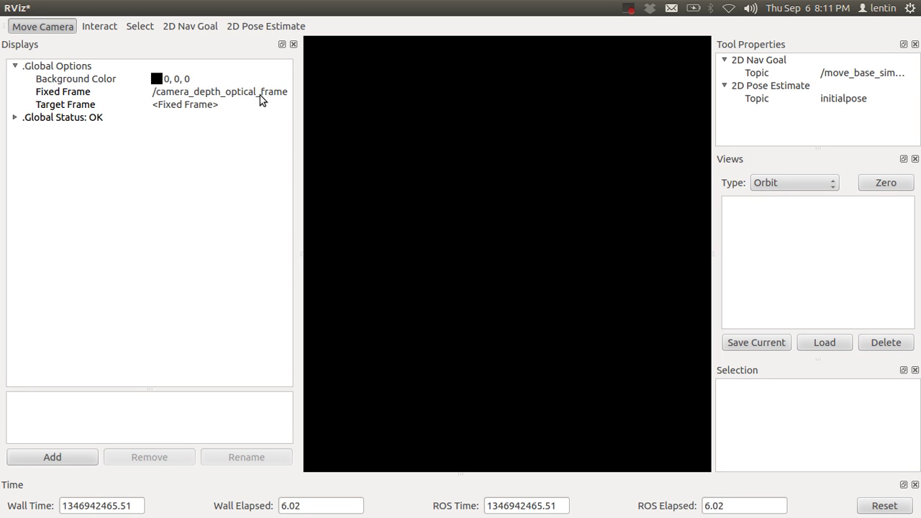
Set the Fixed Frame in the global options to /camera_depth_optical_frame
{"action": "left_click", "coordinate": [249, 99]}
{"action": "left_click", "coordinate": [283, 101]}
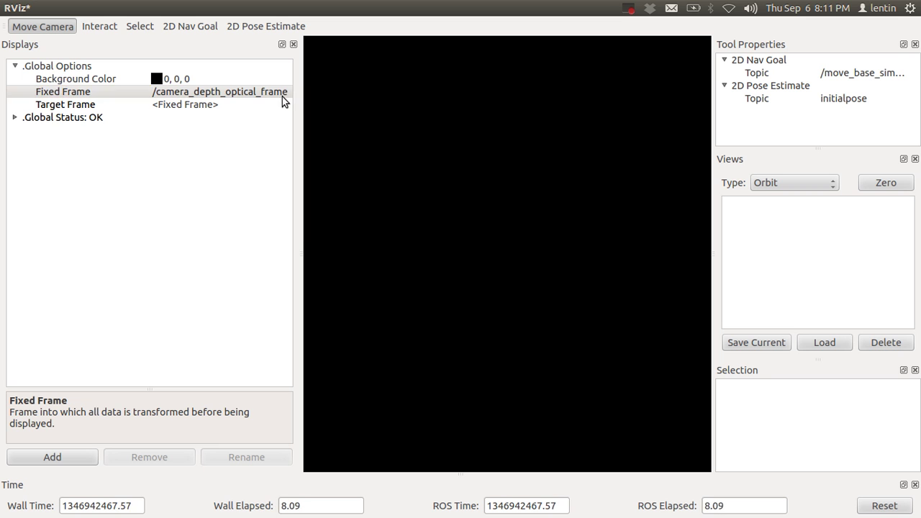
{"action": "left_click", "coordinate": [284, 97]}
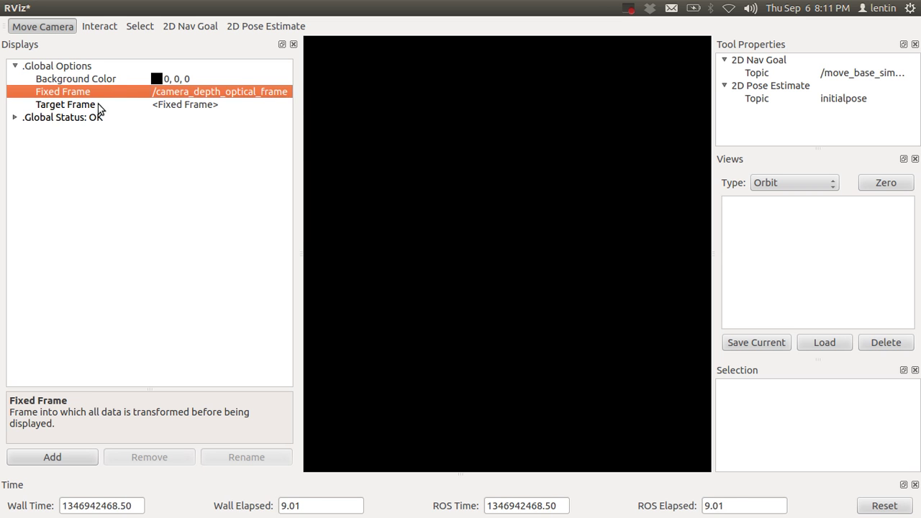
{"action": "left_click", "coordinate": [281, 98]}
{"action": "left_click", "coordinate": [279, 93]}
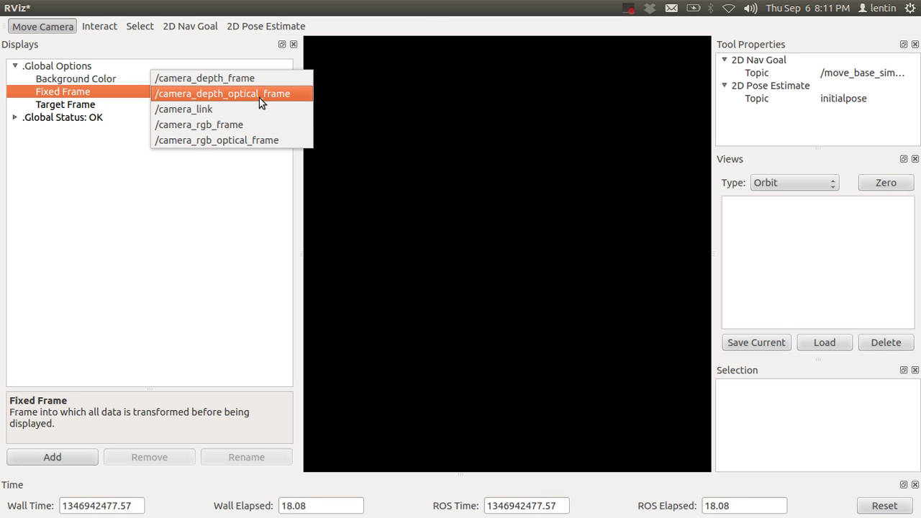
{"action": "left_click", "coordinate": [259, 98]}
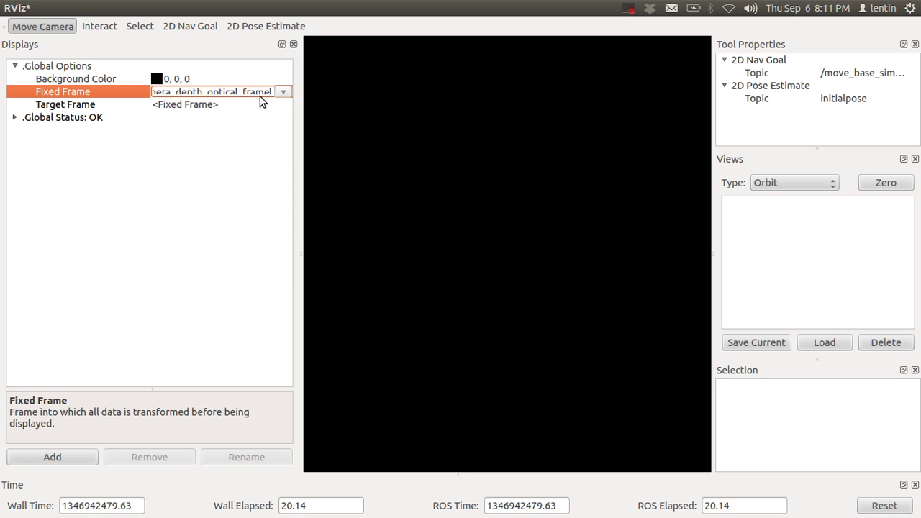
Add an Image display from the rviz display types, keeping the name Image
{"action": "left_click", "coordinate": [69, 458]}
{"action": "scroll", "coordinate": [456, 202], "scroll_direction": "down", "scroll_amount": 3}
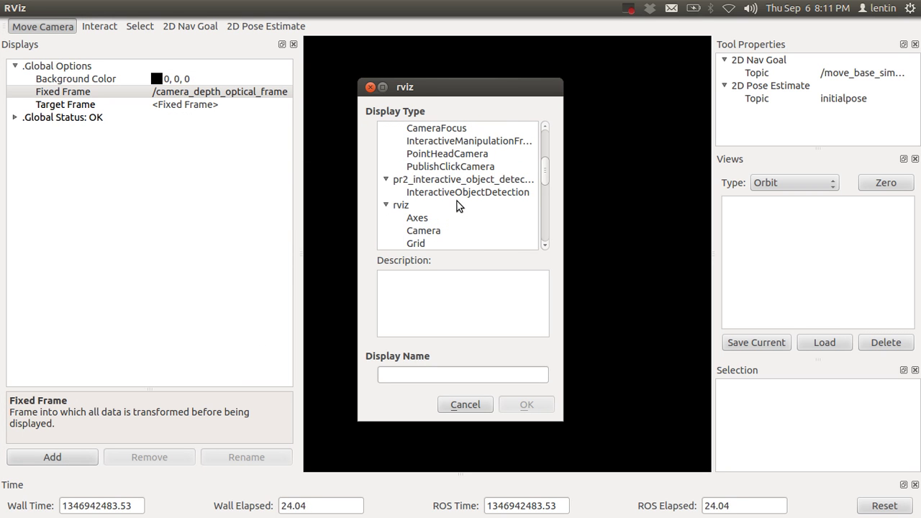
{"action": "scroll", "coordinate": [474, 205], "scroll_direction": "down", "scroll_amount": 1}
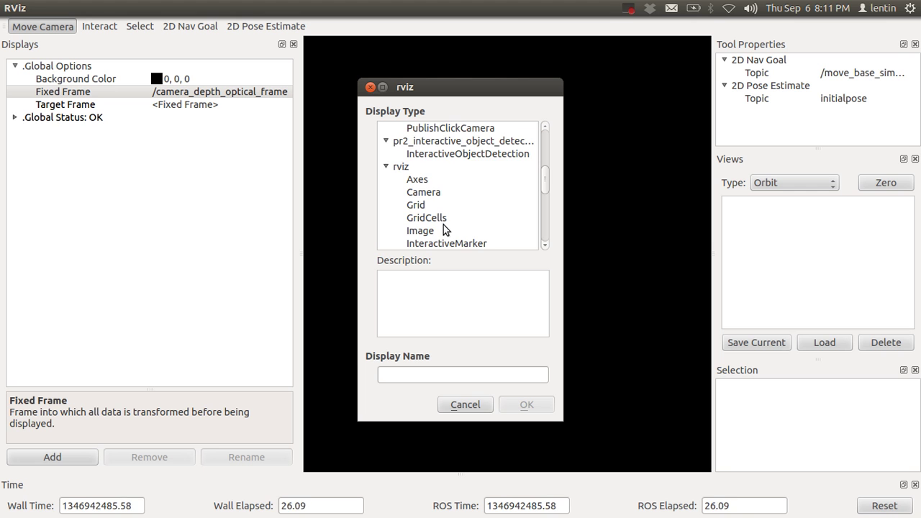
{"action": "scroll", "coordinate": [431, 216], "scroll_direction": "down", "scroll_amount": 1}
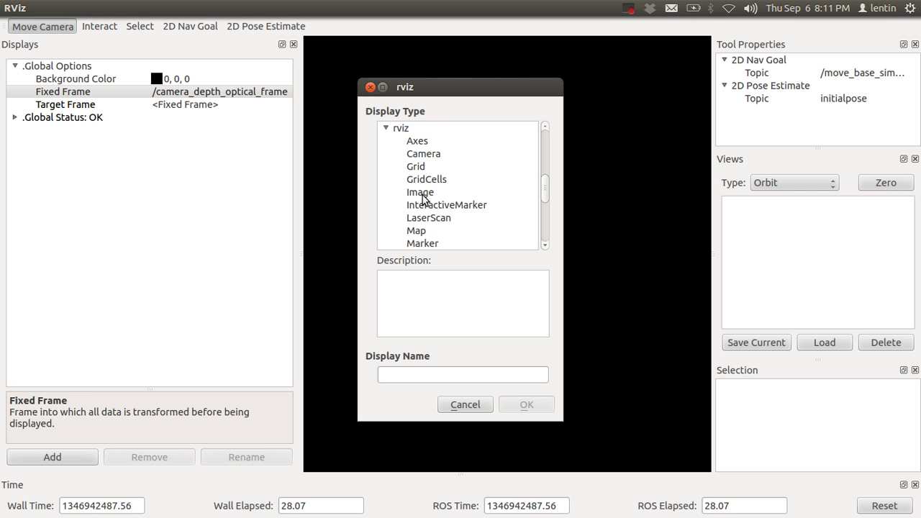
{"action": "left_click", "coordinate": [423, 195]}
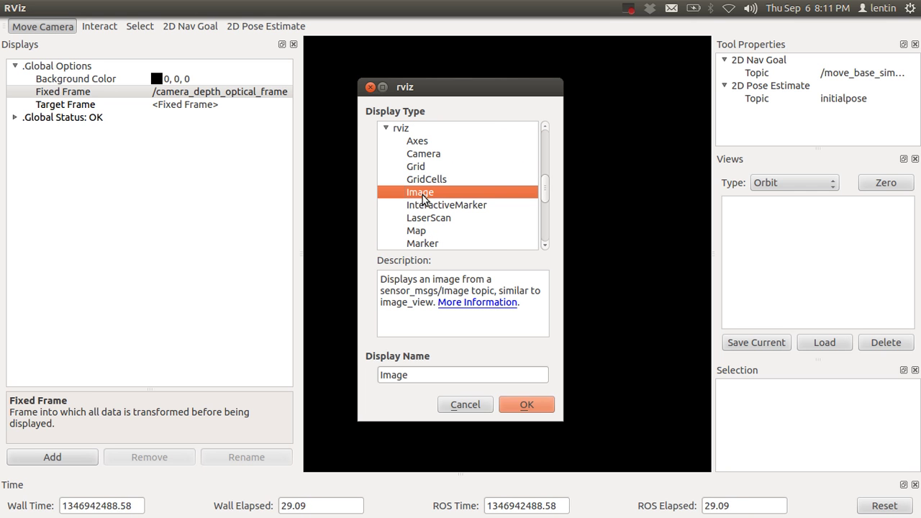
{"action": "left_click", "coordinate": [527, 405]}
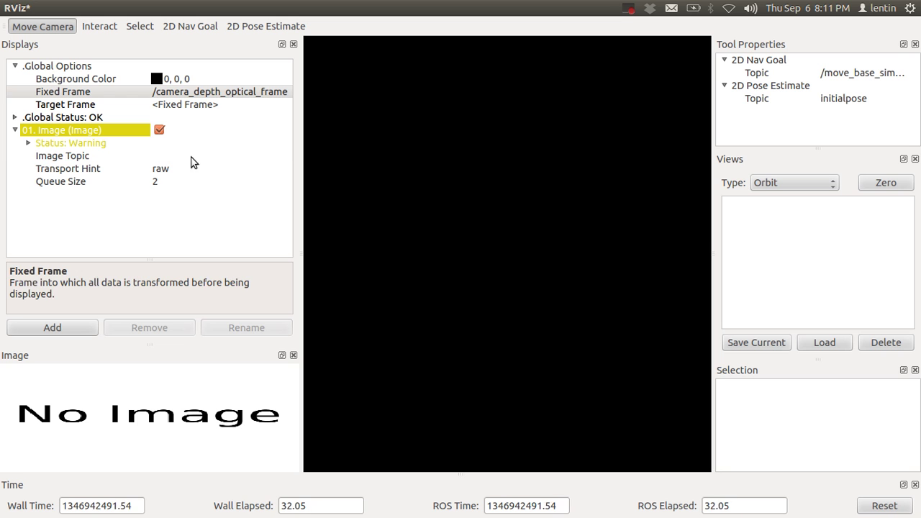
Set the Image display's topic to /camera/rgb/image_color
{"action": "left_click", "coordinate": [195, 154]}
{"action": "left_click", "coordinate": [287, 158]}
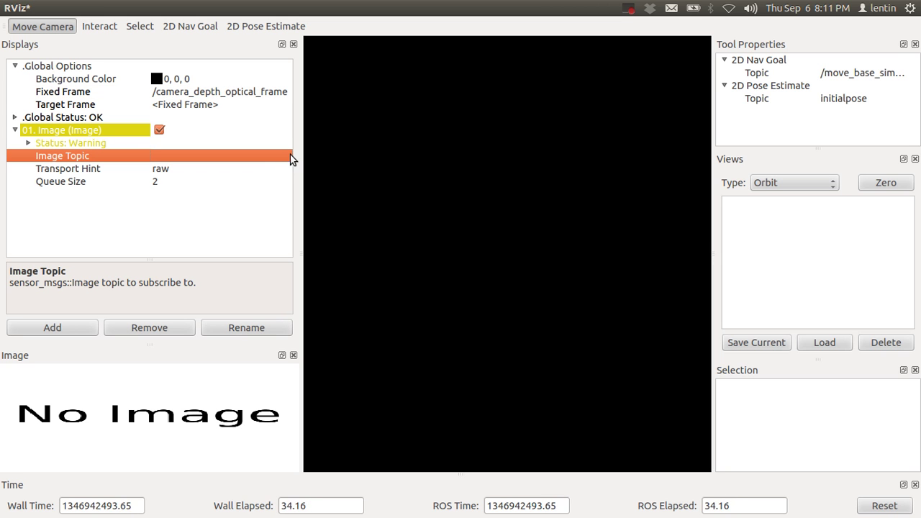
{"action": "left_click", "coordinate": [285, 158]}
{"action": "left_click", "coordinate": [382, 136]}
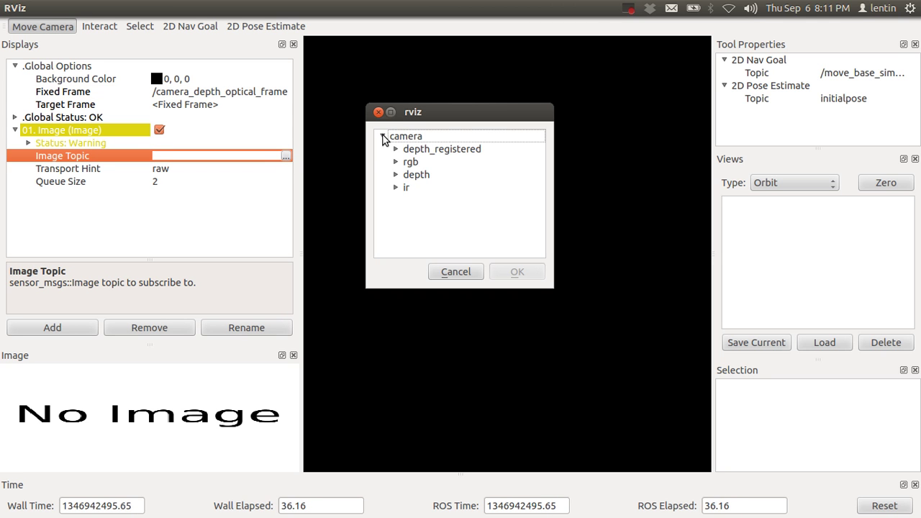
{"action": "left_click", "coordinate": [395, 162]}
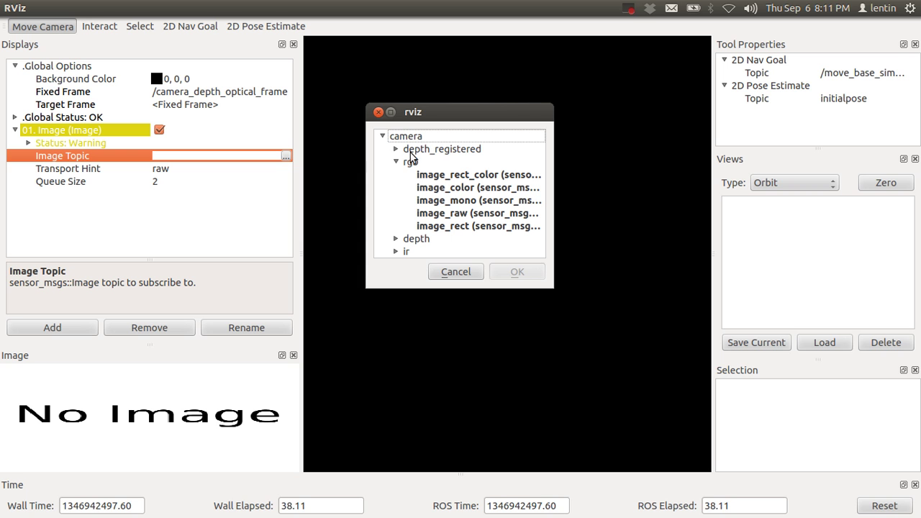
{"action": "left_click", "coordinate": [448, 190]}
{"action": "left_click", "coordinate": [516, 276]}
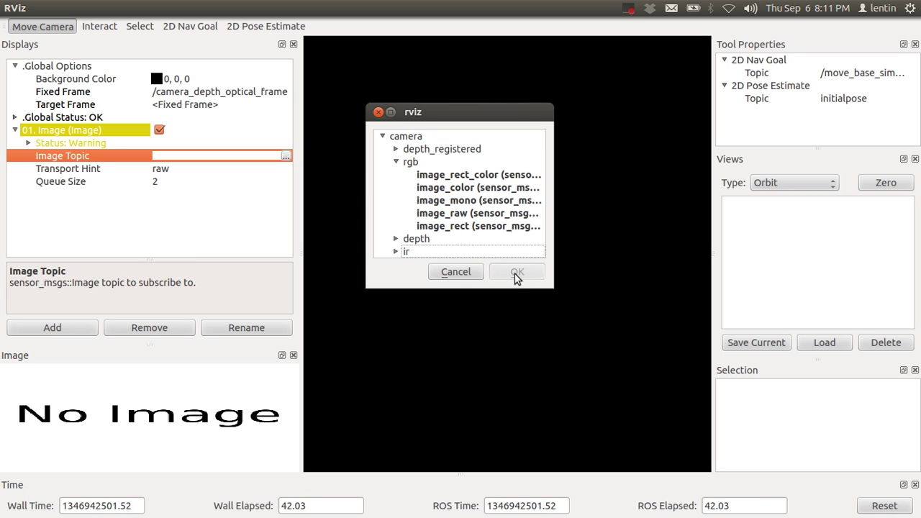
{"action": "left_click", "coordinate": [477, 190]}
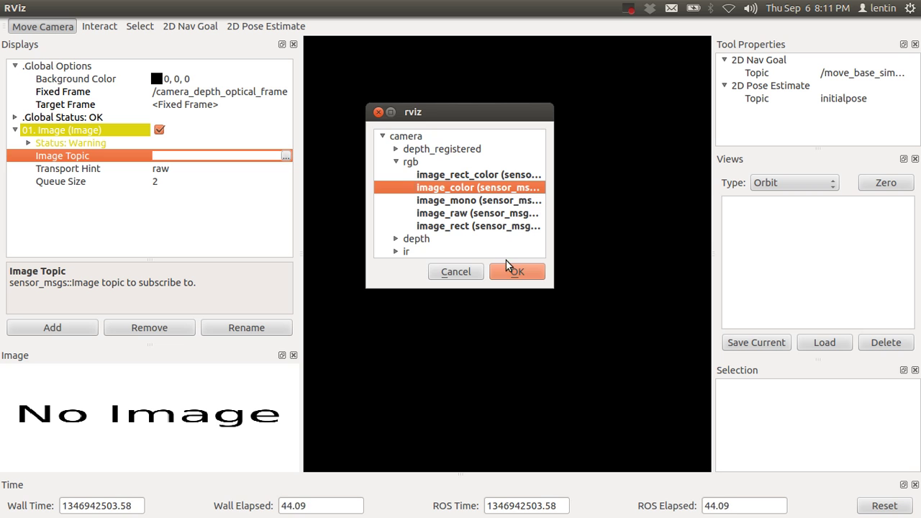
{"action": "left_click", "coordinate": [506, 274]}
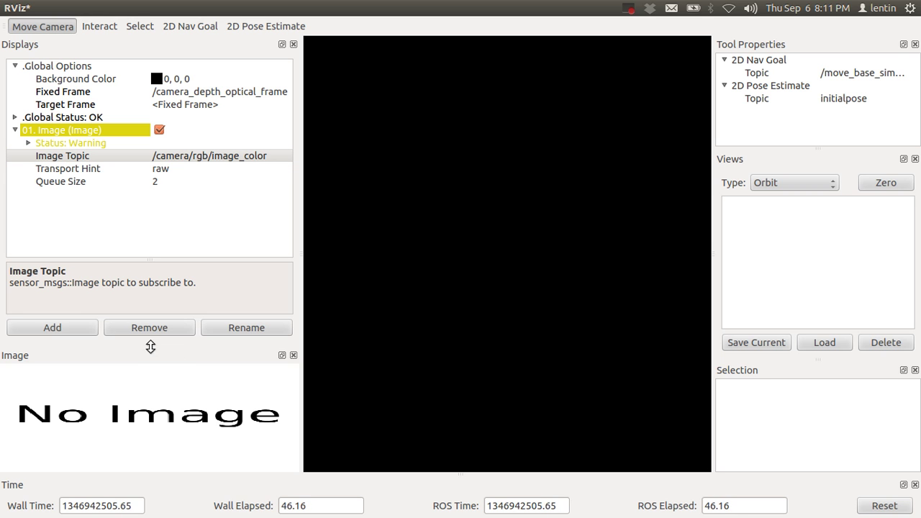
Enlarge the camera image view to inspect the live RGB feed, and close it
{"action": "left_click_drag", "start_coordinate": [150, 345], "coordinate": [202, 288]}
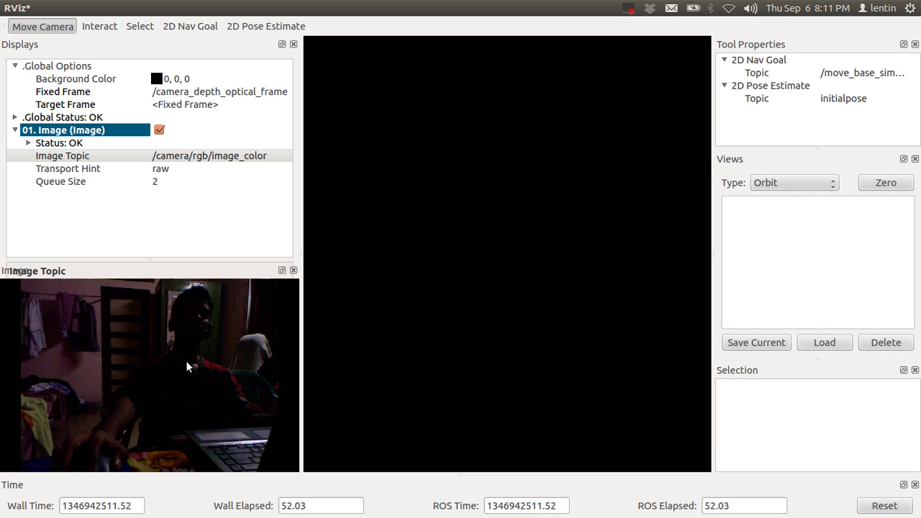
{"action": "left_click", "coordinate": [149, 216]}
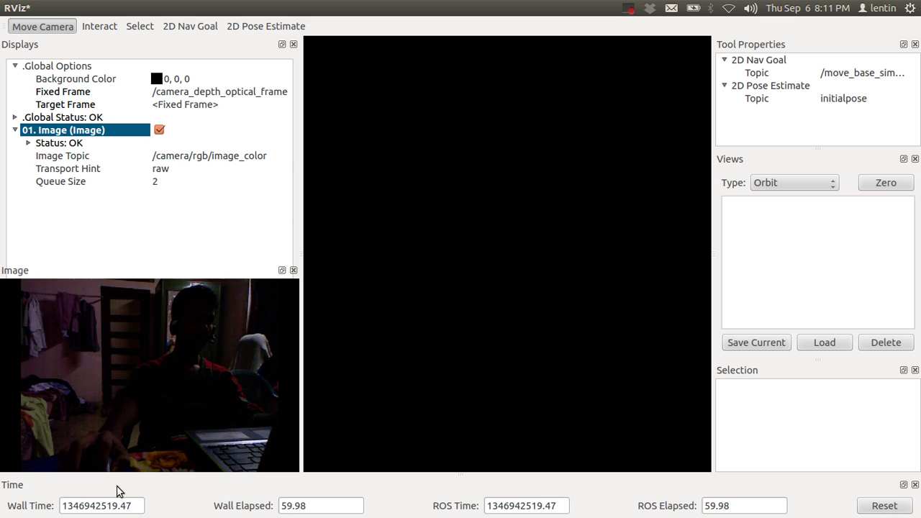
{"action": "left_click", "coordinate": [293, 271]}
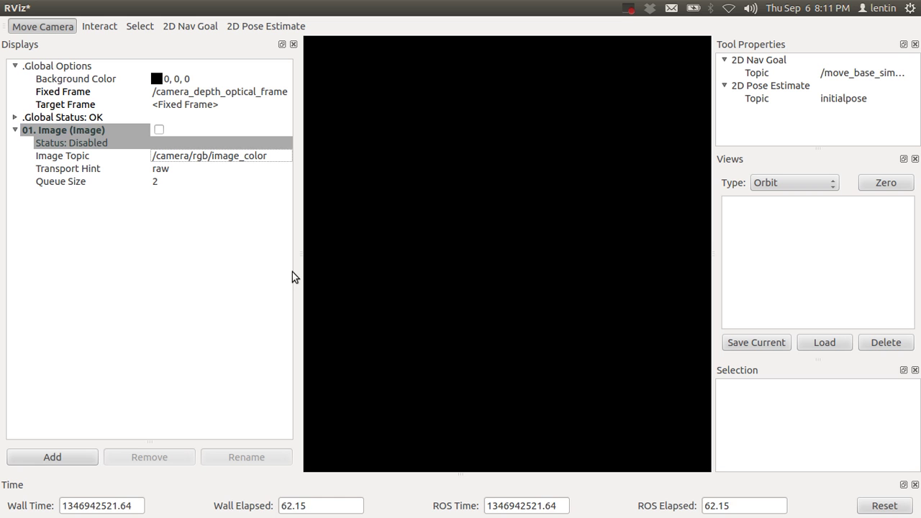
Add a PointCloud2 display from the rviz display types, keeping the name PointCloud2
{"action": "left_click", "coordinate": [56, 455]}
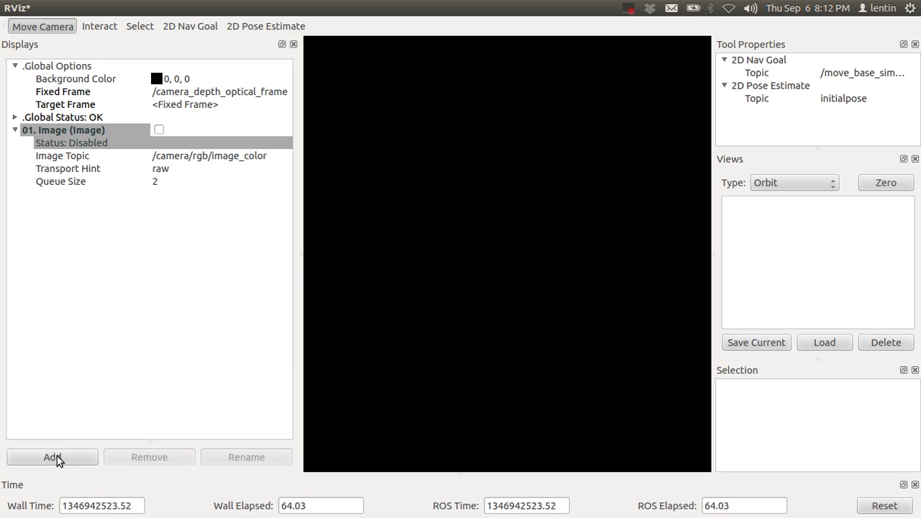
{"action": "scroll", "coordinate": [430, 230], "scroll_direction": "down", "scroll_amount": 7}
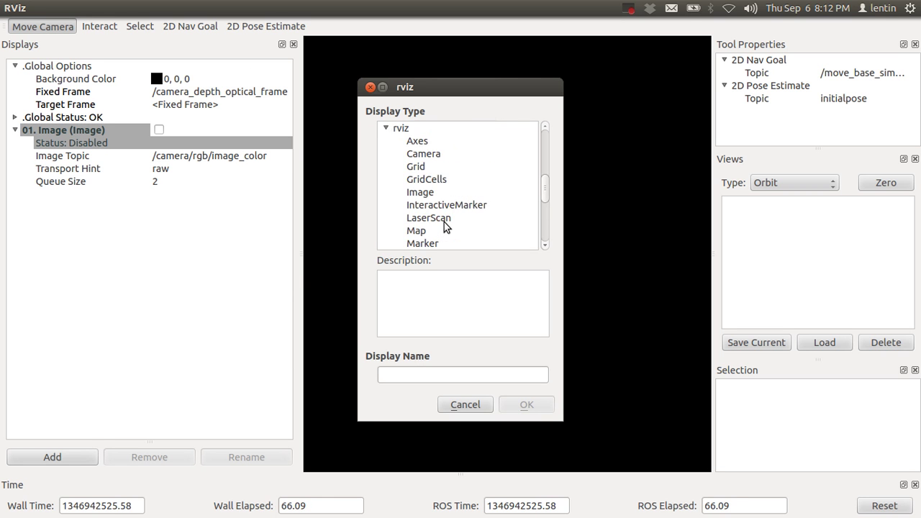
{"action": "left_click", "coordinate": [434, 231]}
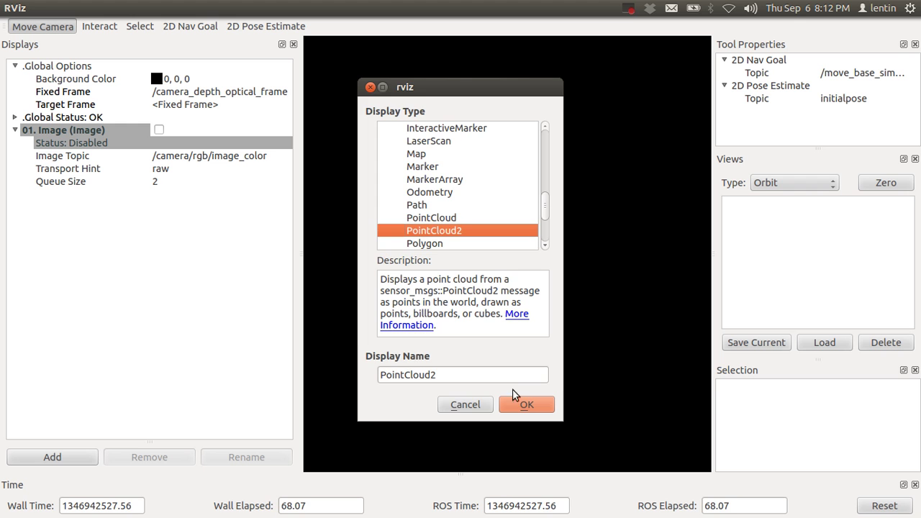
{"action": "left_click", "coordinate": [523, 407]}
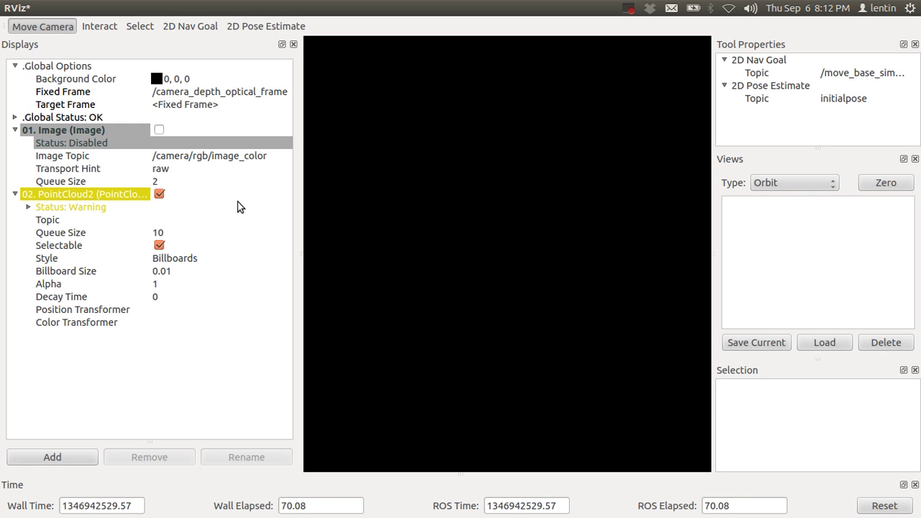
Set the PointCloud2 display's topic to /camera/depth/points and widen the 3D view slightly
{"action": "left_click", "coordinate": [206, 224]}
{"action": "left_click", "coordinate": [287, 220]}
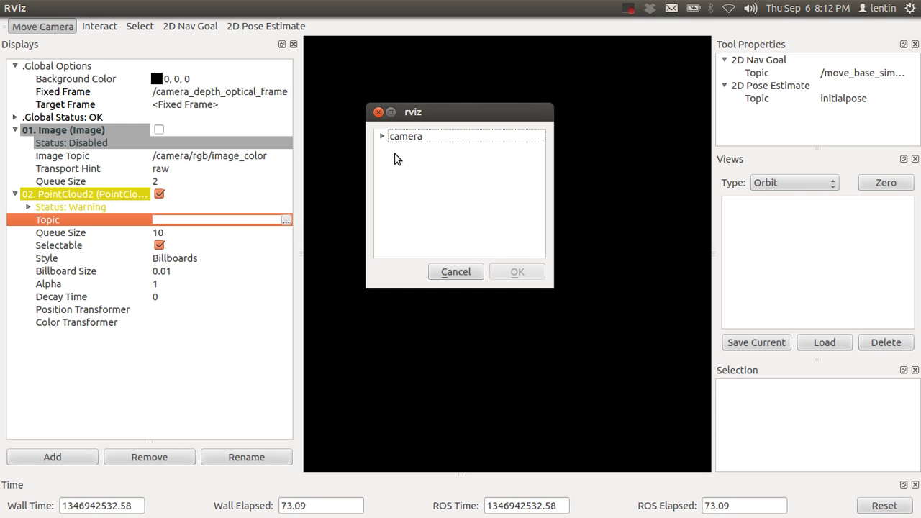
{"action": "left_click", "coordinate": [381, 136]}
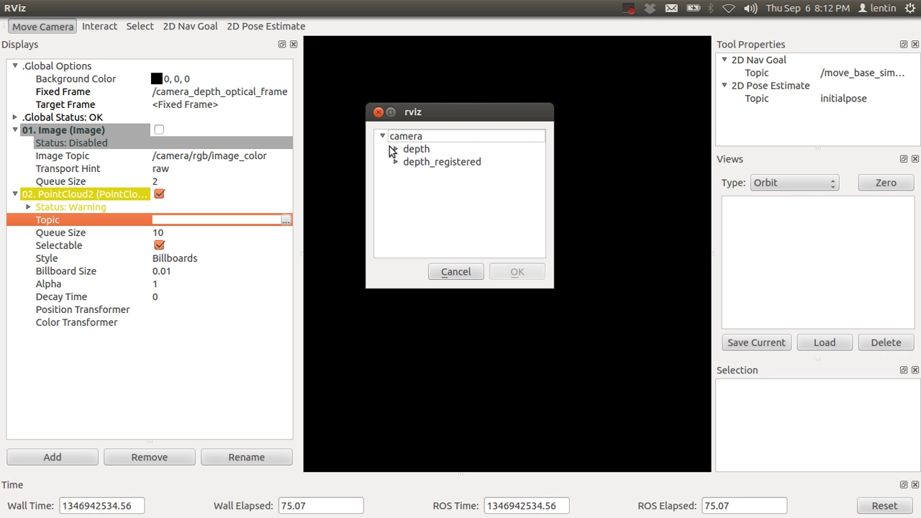
{"action": "left_click", "coordinate": [395, 150]}
{"action": "left_click", "coordinate": [441, 164]}
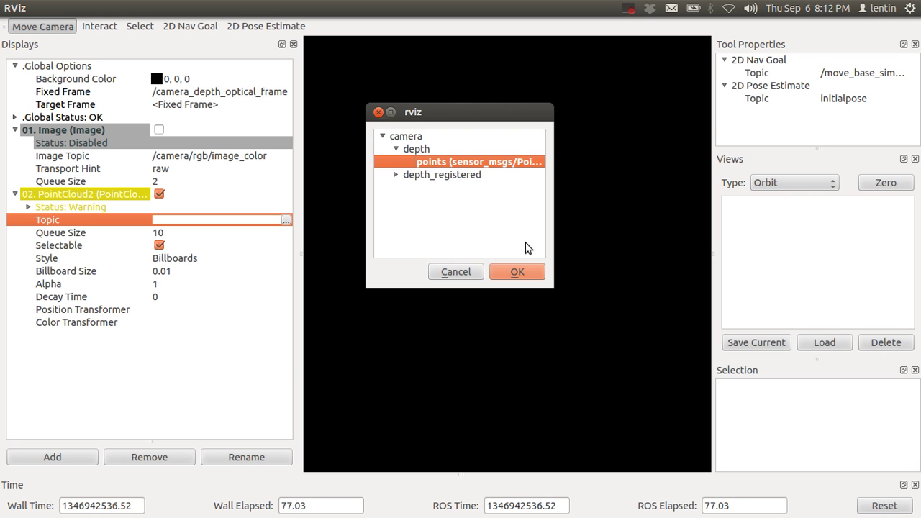
{"action": "left_click", "coordinate": [515, 272]}
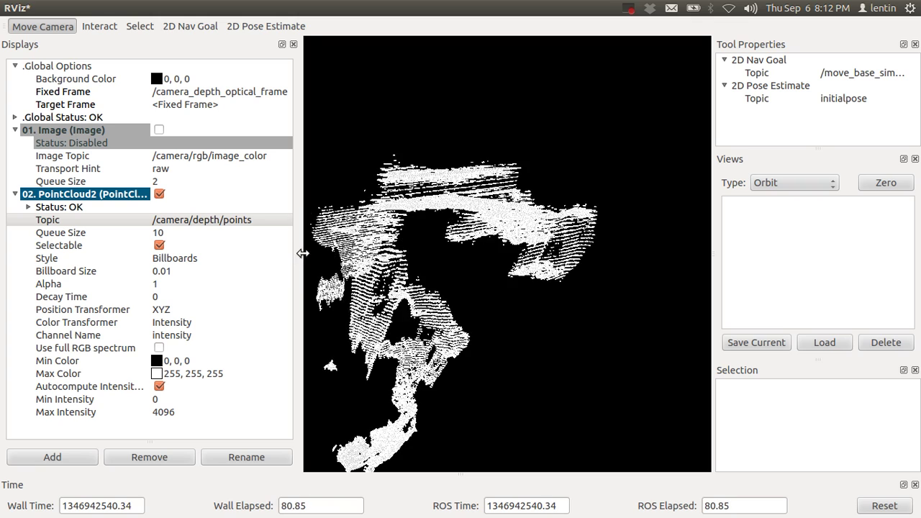
{"action": "left_click_drag", "start_coordinate": [298, 257], "coordinate": [274, 257]}
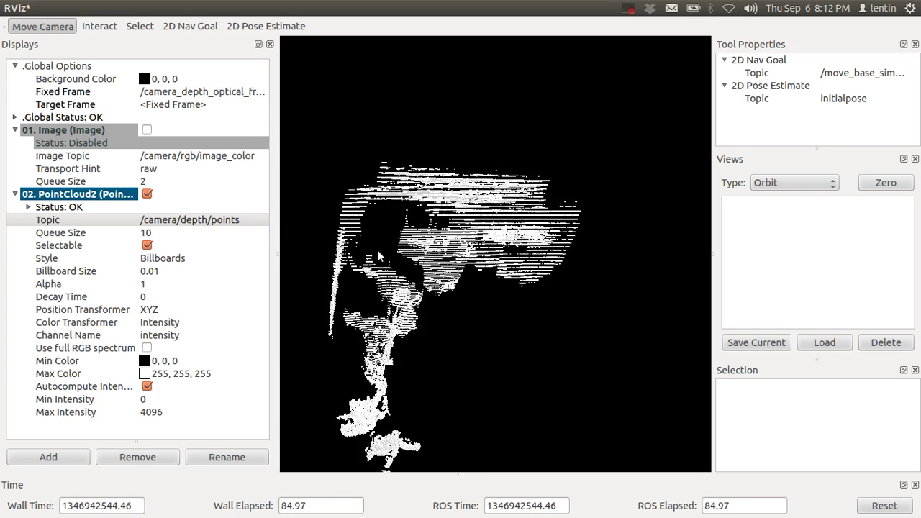
Try the Points style on the PointCloud2 display and set its style to Billboard Spheres
{"action": "left_click", "coordinate": [192, 259]}
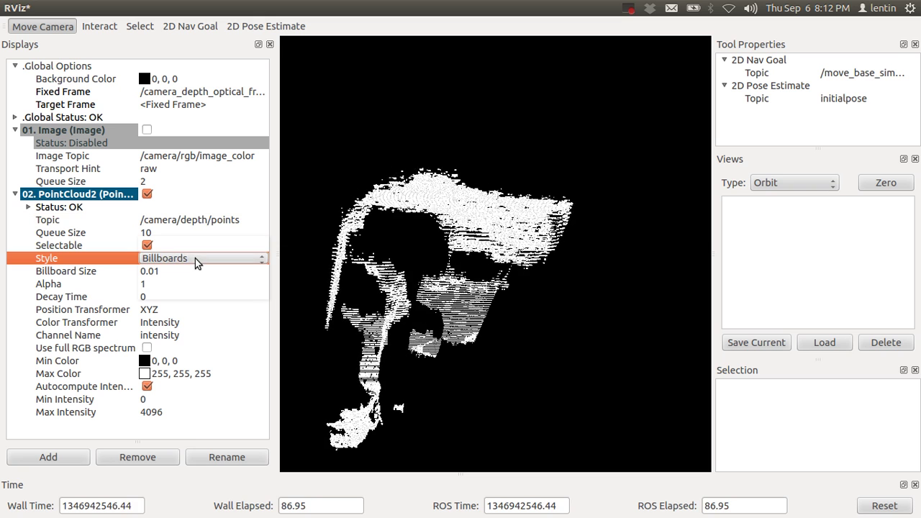
{"action": "left_click", "coordinate": [191, 260]}
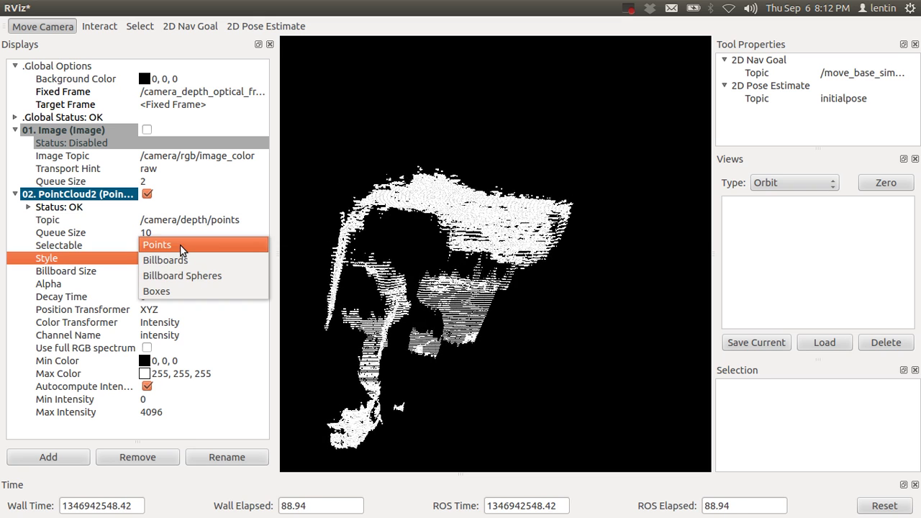
{"action": "left_click", "coordinate": [181, 250]}
{"action": "left_click", "coordinate": [195, 259]}
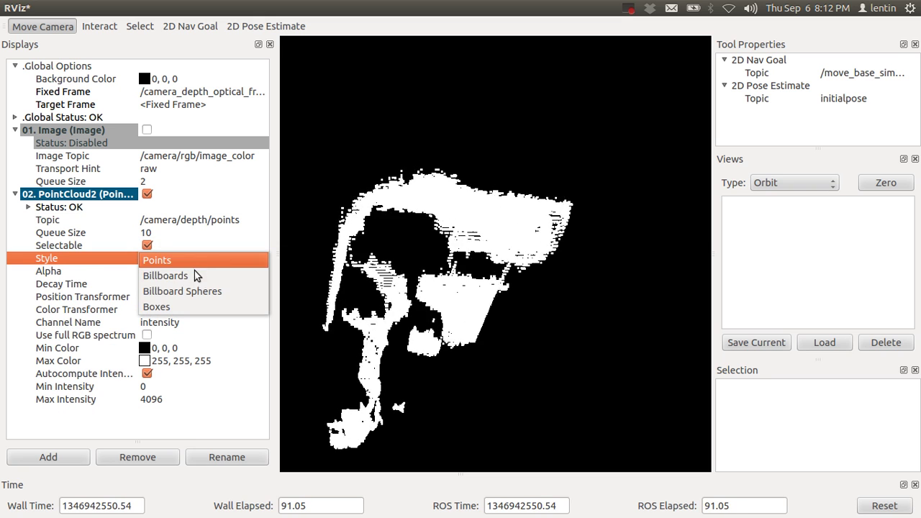
{"action": "left_click", "coordinate": [195, 291]}
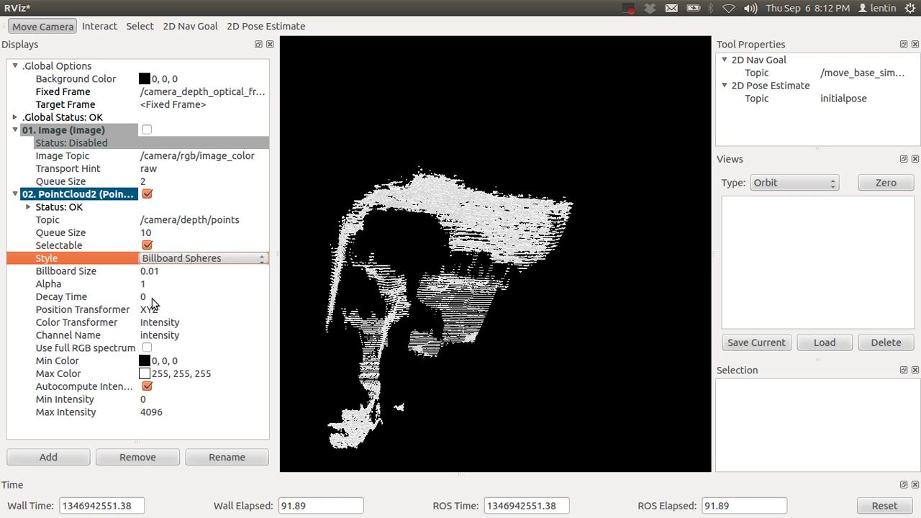
Try FlatColor as the PointCloud2 display's color transformer
{"action": "left_click", "coordinate": [173, 323]}
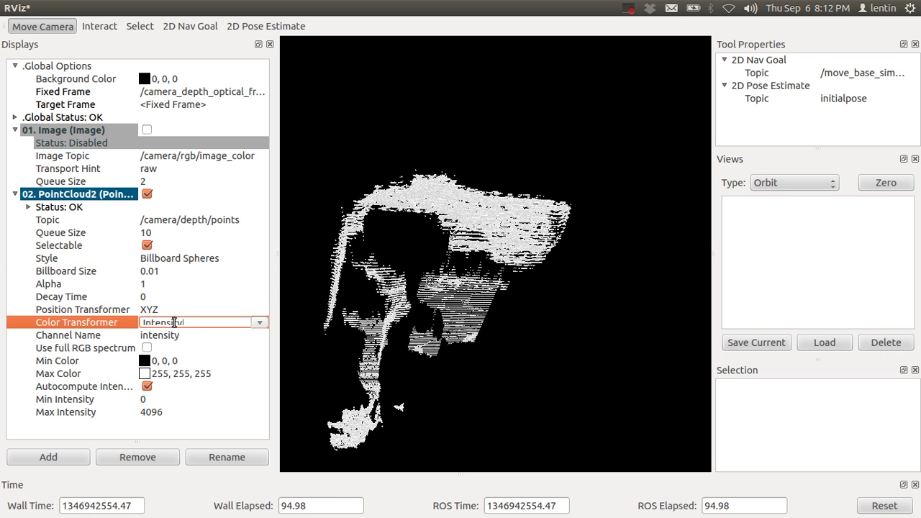
{"action": "left_click", "coordinate": [255, 324]}
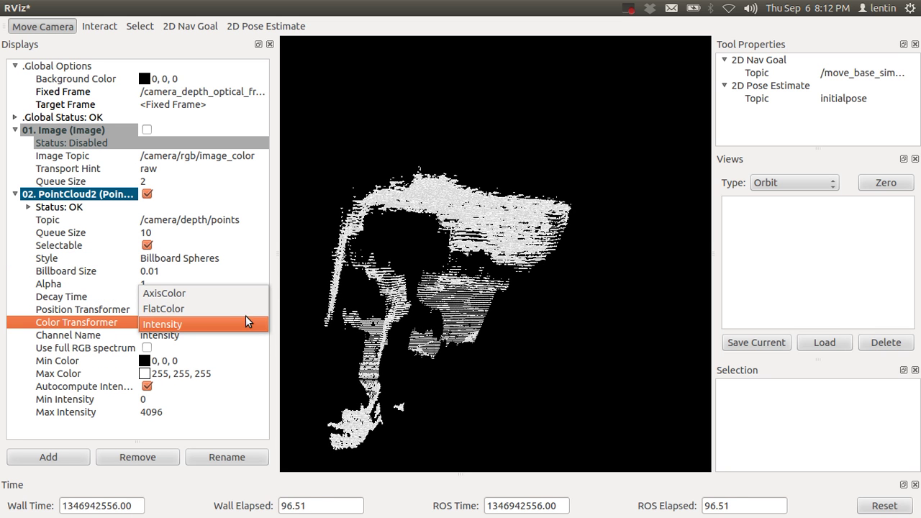
{"action": "left_click", "coordinate": [206, 309]}
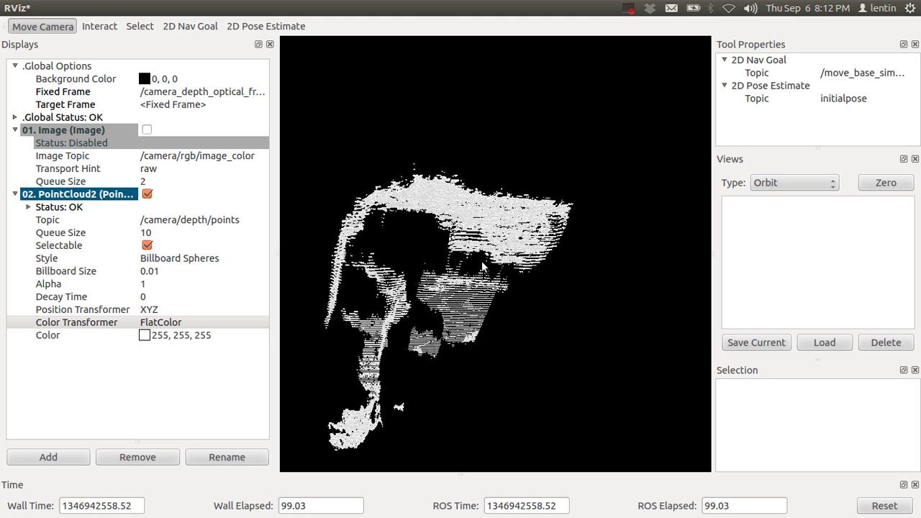
Set the PointCloud2 display's color transformer to AxisColor
{"action": "left_click", "coordinate": [258, 318]}
{"action": "left_click", "coordinate": [257, 321]}
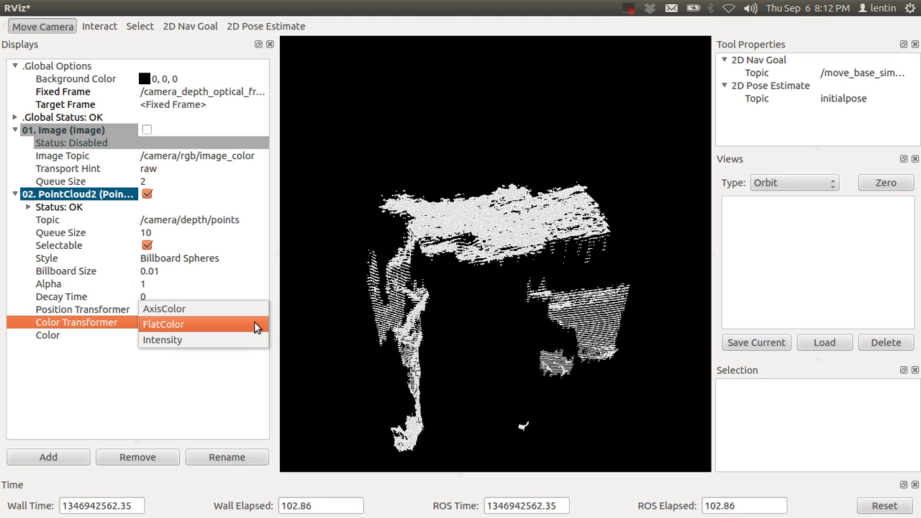
{"action": "left_click", "coordinate": [236, 310]}
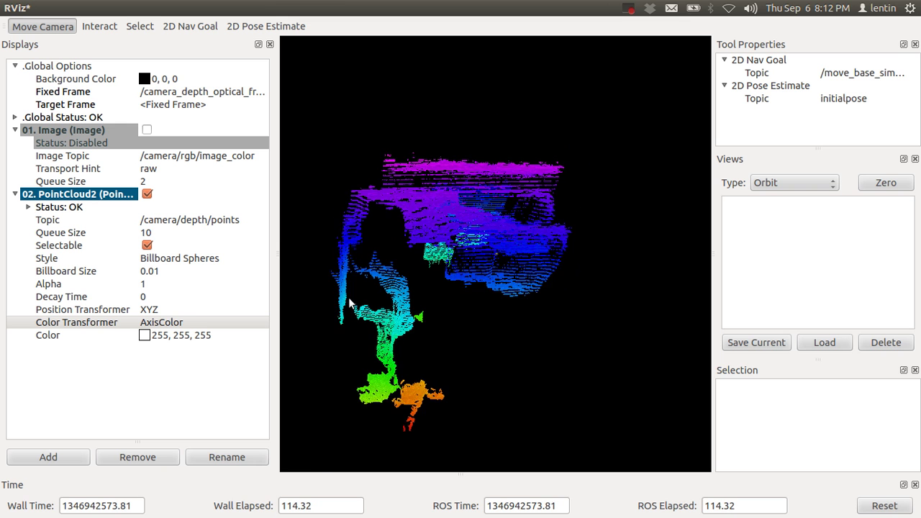
Disable the PointCloud2 display and set the Image display's topic to /camera/depth/image_raw
{"action": "left_click", "coordinate": [148, 194]}
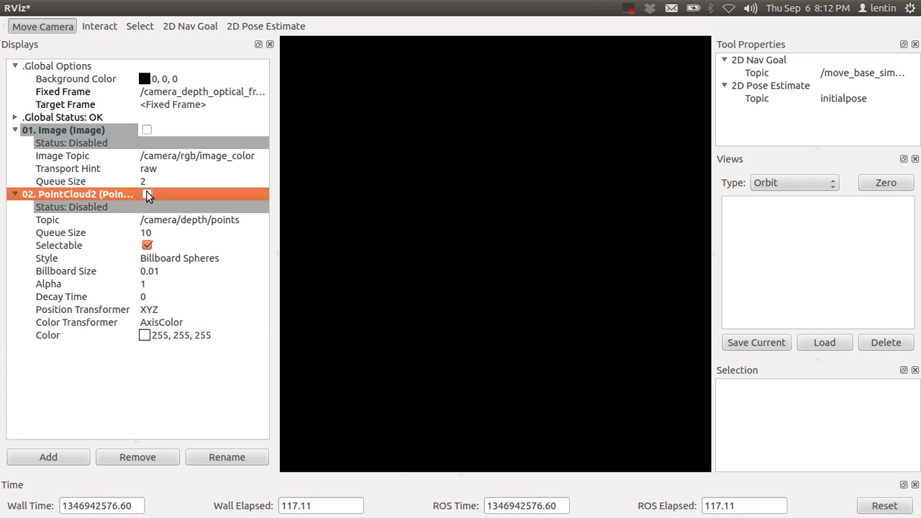
{"action": "left_click", "coordinate": [245, 159]}
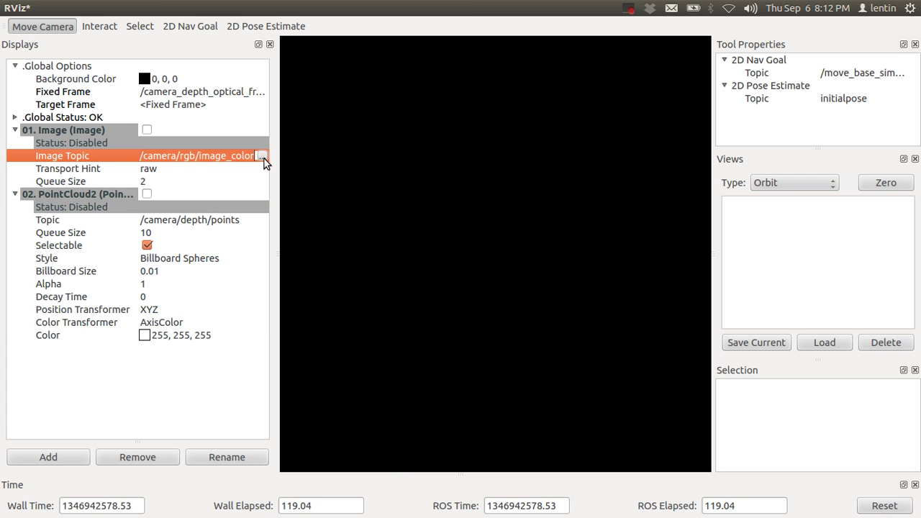
{"action": "left_click", "coordinate": [264, 156]}
{"action": "left_click", "coordinate": [382, 136]}
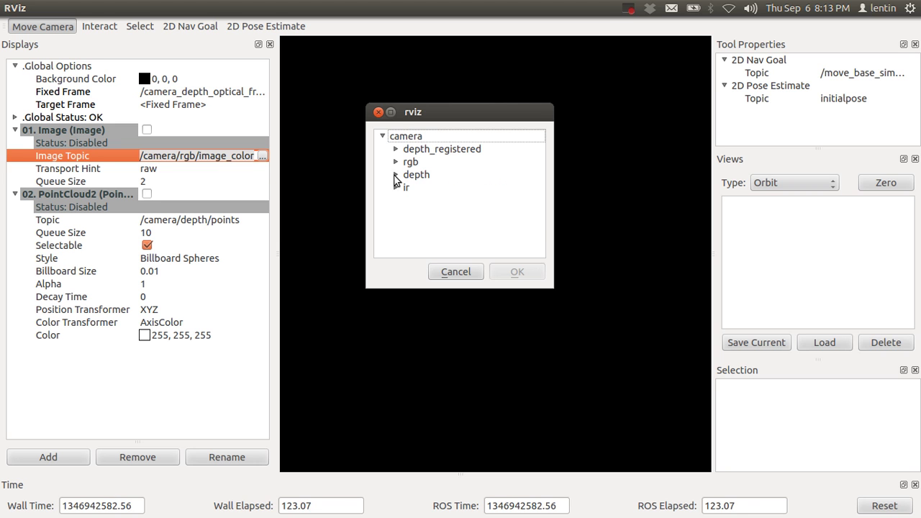
{"action": "left_click", "coordinate": [395, 175]}
{"action": "double_click", "coordinate": [469, 206]}
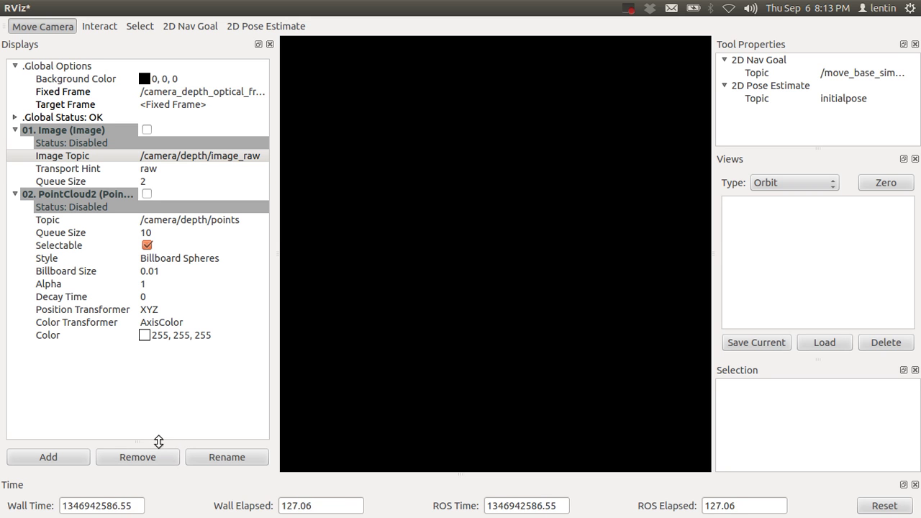
Enable the Image display and enlarge its view to inspect the live depth image
{"action": "left_click_drag", "start_coordinate": [160, 441], "coordinate": [205, 287]}
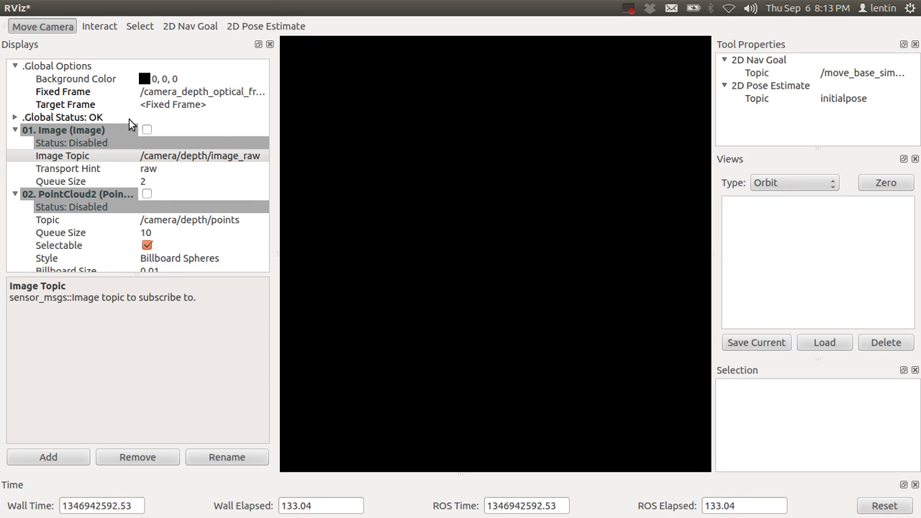
{"action": "left_click", "coordinate": [147, 129]}
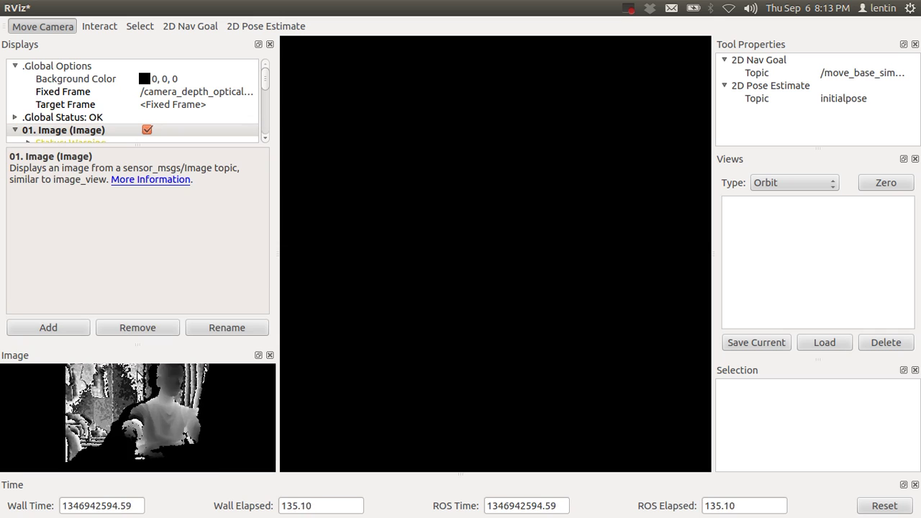
{"action": "left_click_drag", "start_coordinate": [135, 346], "coordinate": [16, 185]}
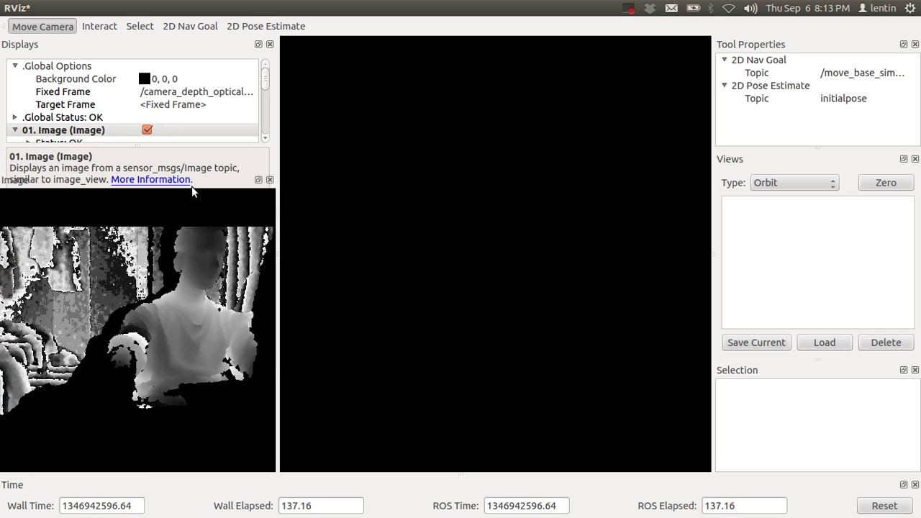